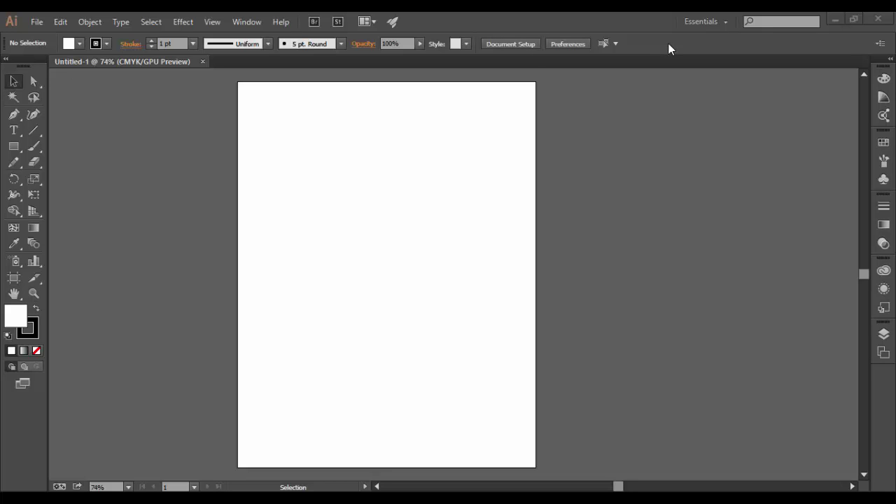
Try the Automation, Layout, Painting and Typography workspaces, then return to Essentials
click(726, 24)
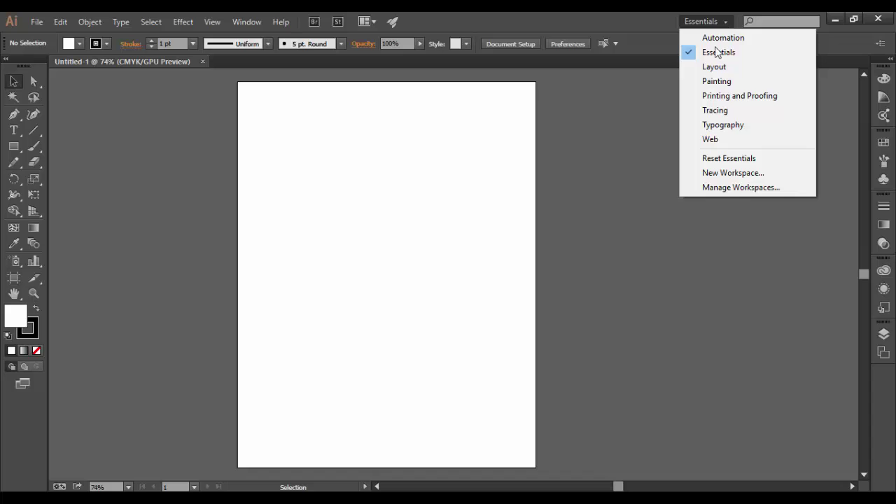
click(723, 38)
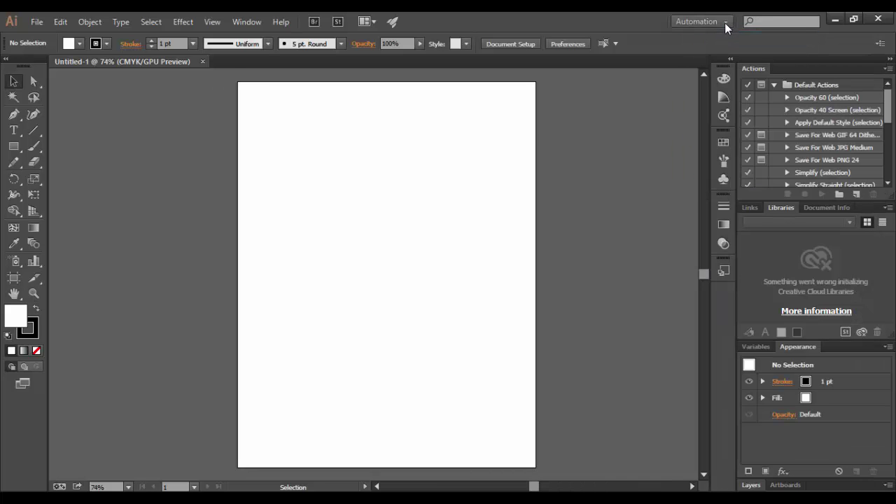
click(725, 22)
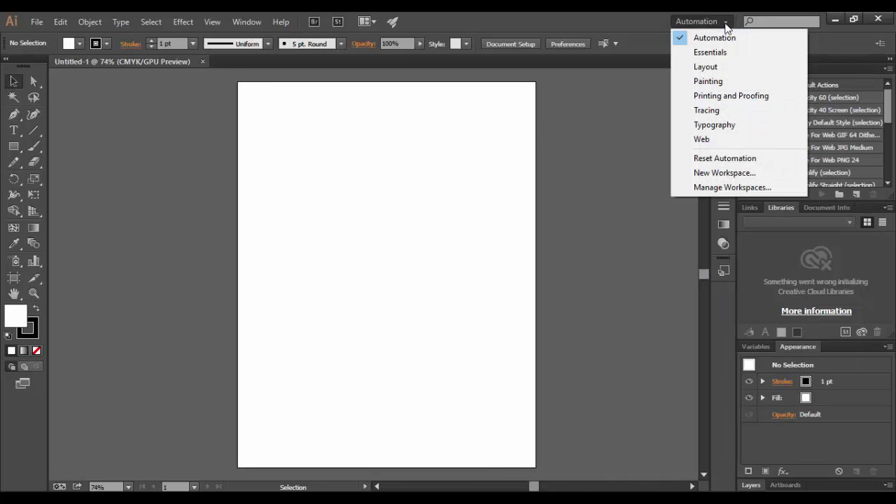
click(708, 66)
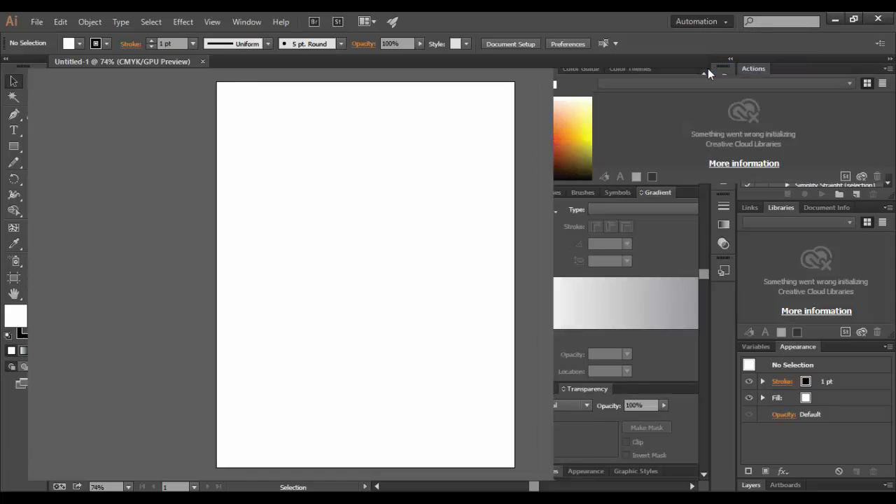
click(727, 17)
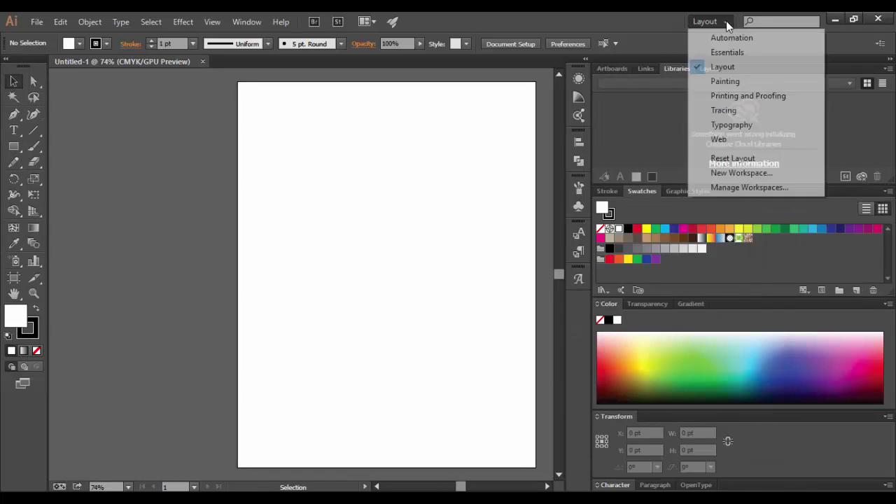
click(729, 82)
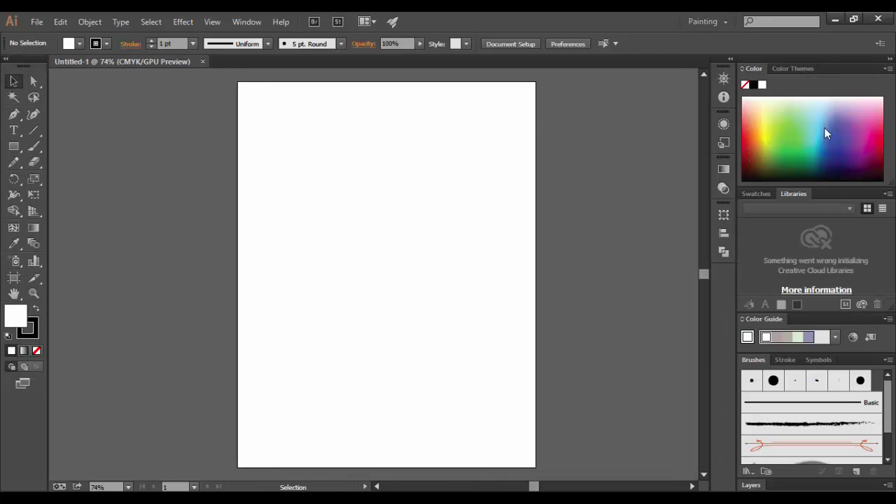
click(723, 22)
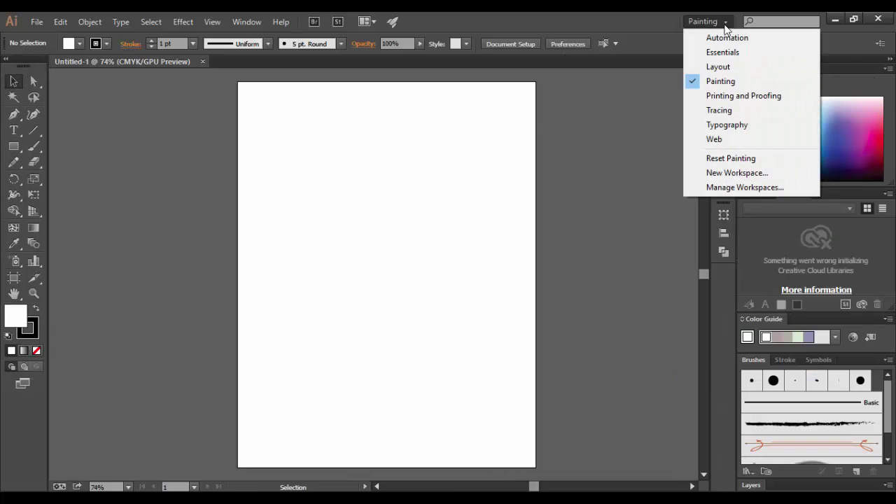
click(726, 125)
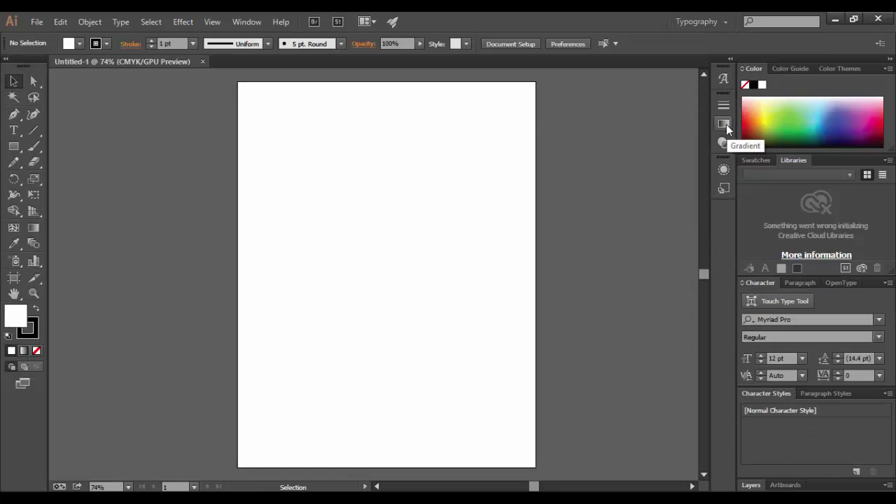
click(717, 25)
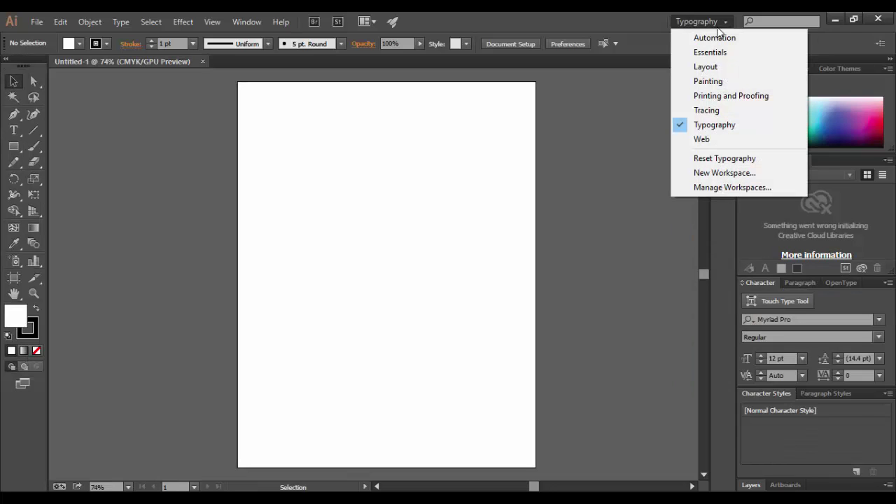
click(719, 51)
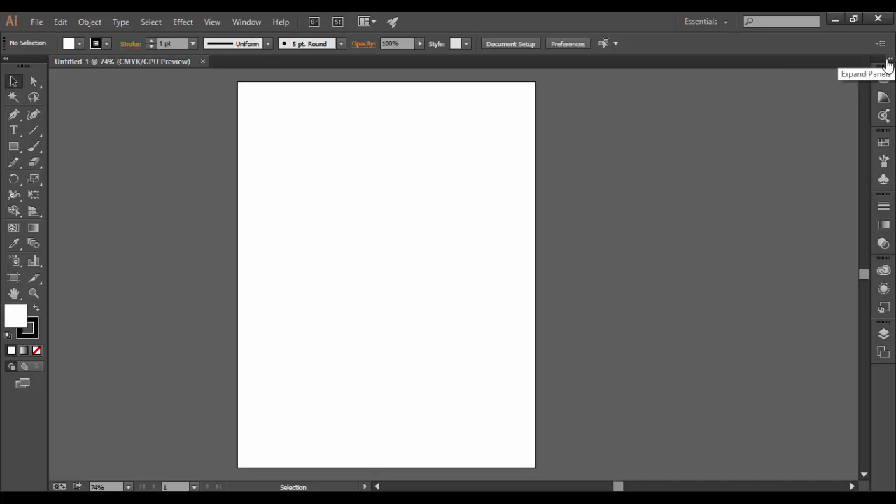
Expand the panel dock and cycle through the Swatches, Brushes and Symbols panels, ending on Symbols
click(888, 63)
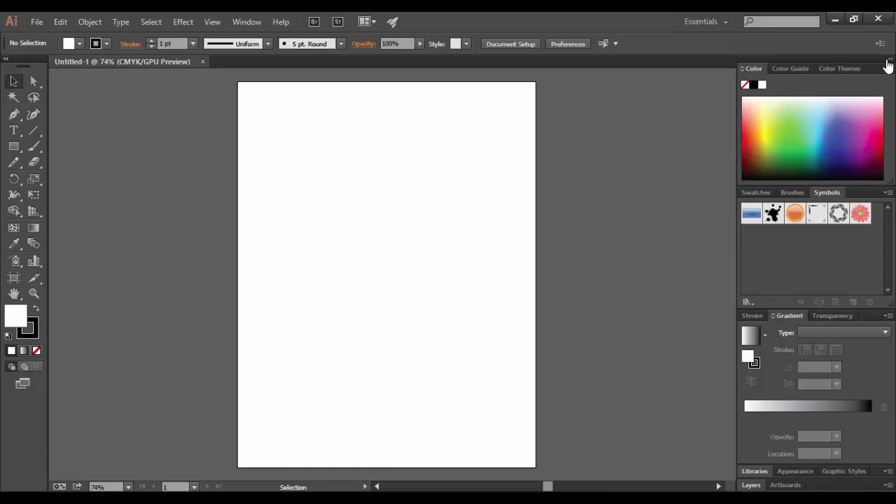
click(887, 63)
click(887, 63)
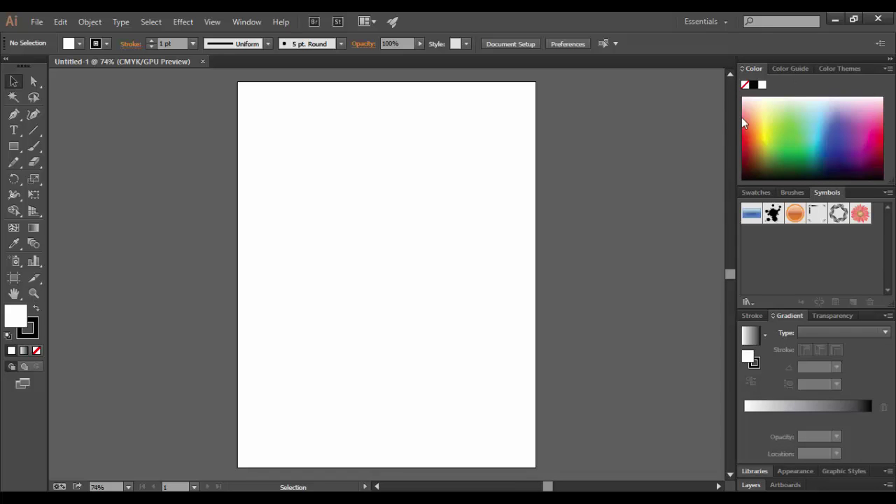
click(756, 193)
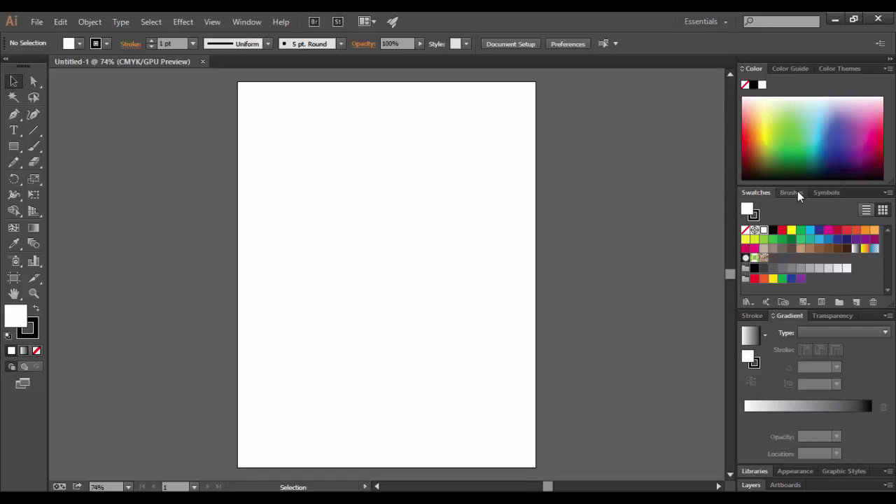
click(794, 192)
click(828, 193)
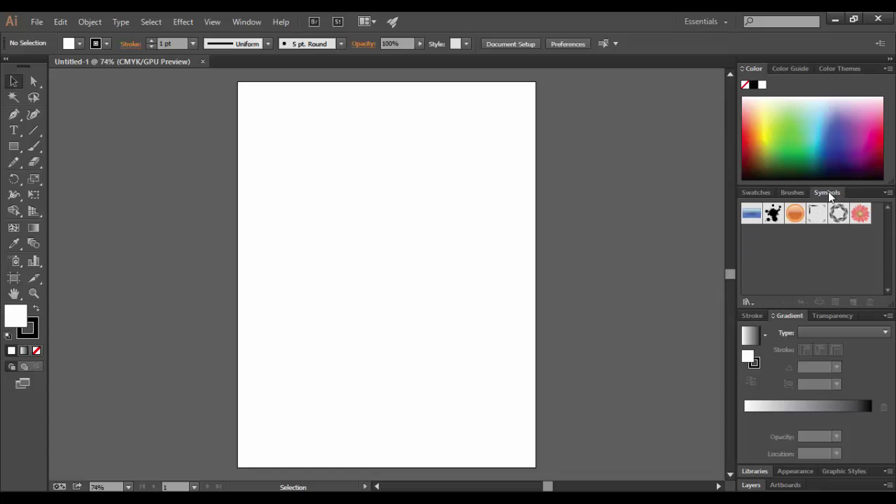
click(754, 192)
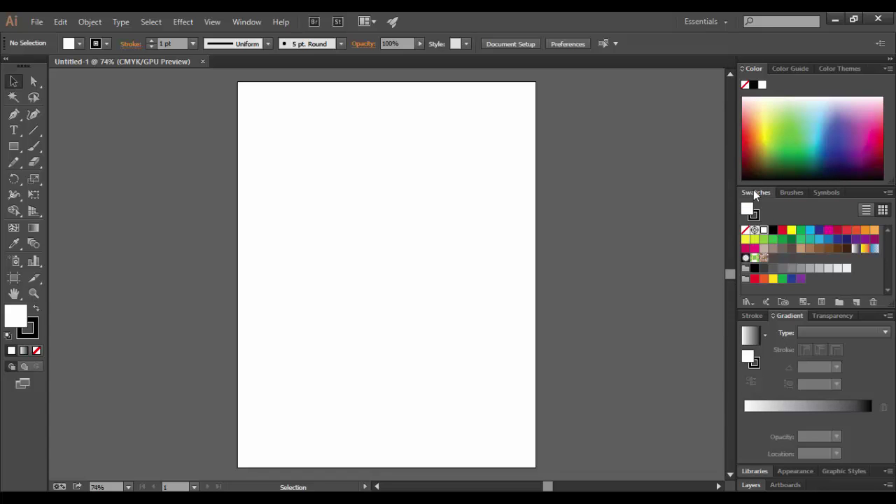
click(793, 193)
click(828, 193)
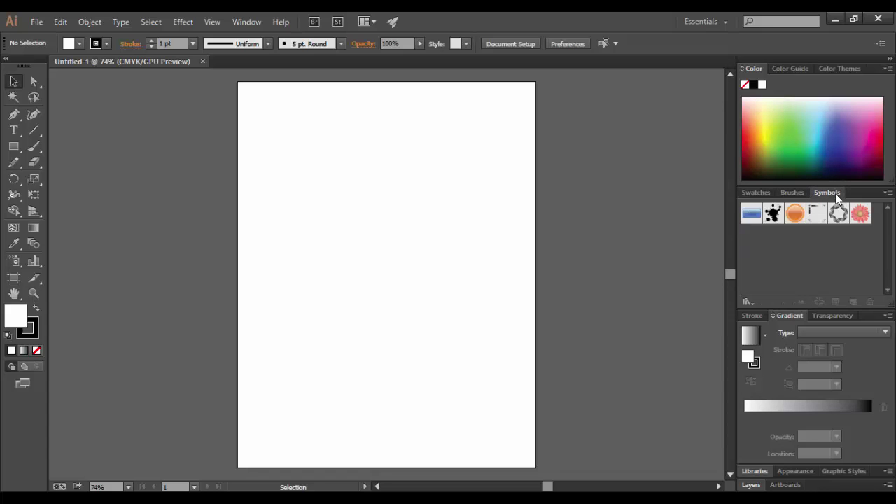
Switch between the Transparency, Gradient and Stroke panels, leaving Gradient in view
click(823, 316)
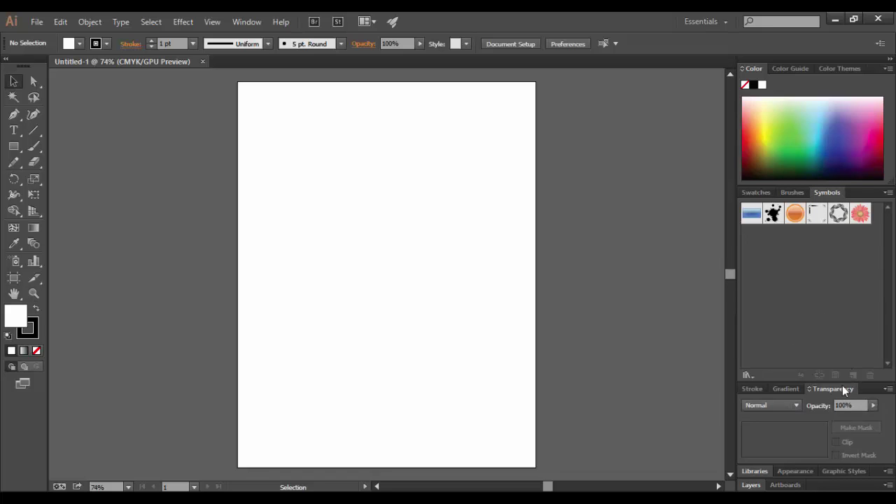
click(787, 389)
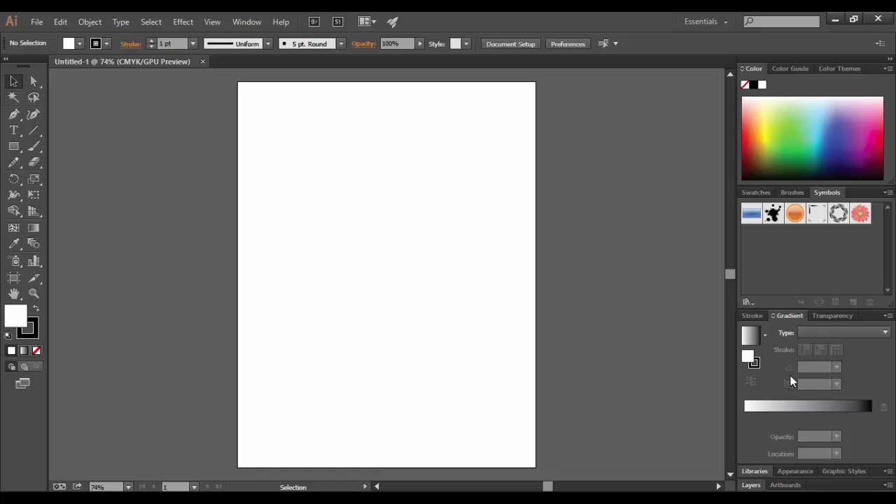
click(752, 316)
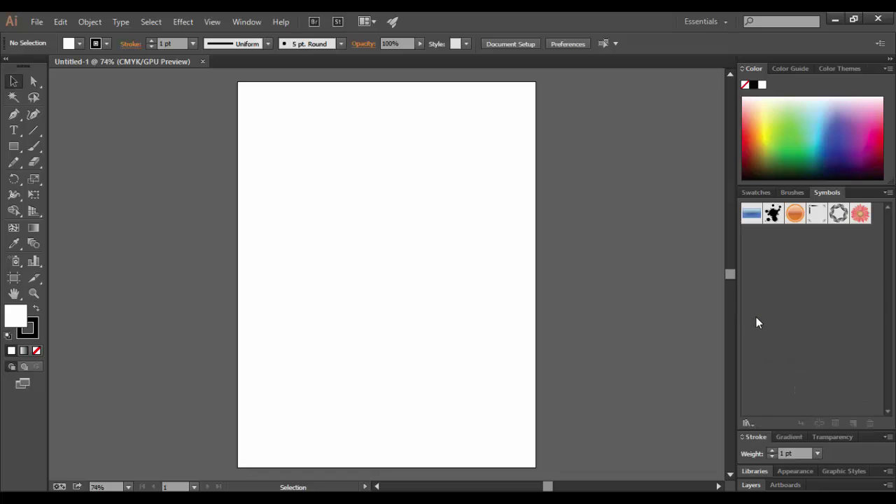
click(791, 437)
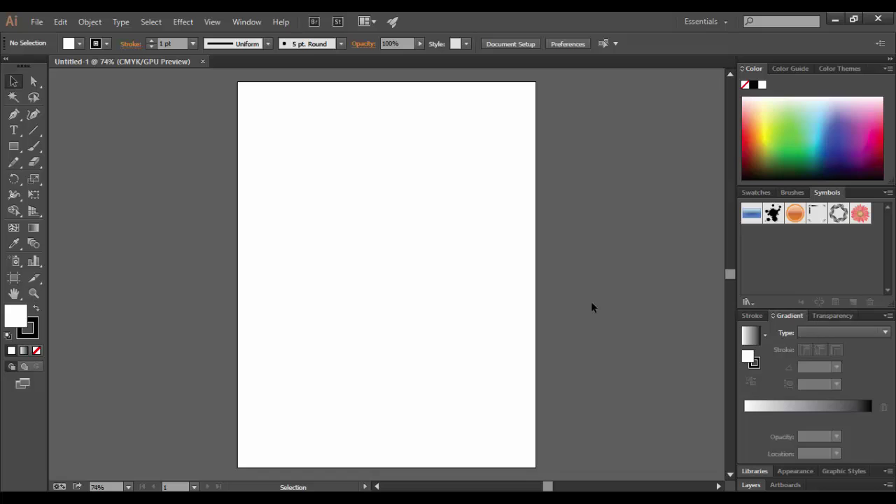
Toggle the Tools panel between one and two columns, then widen the dock about 225 pixels leftward
click(7, 60)
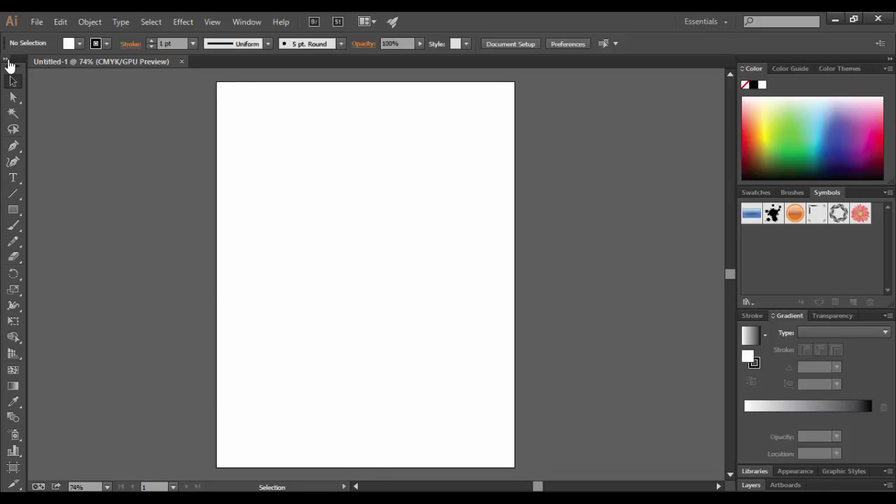
click(7, 61)
click(8, 61)
click(8, 60)
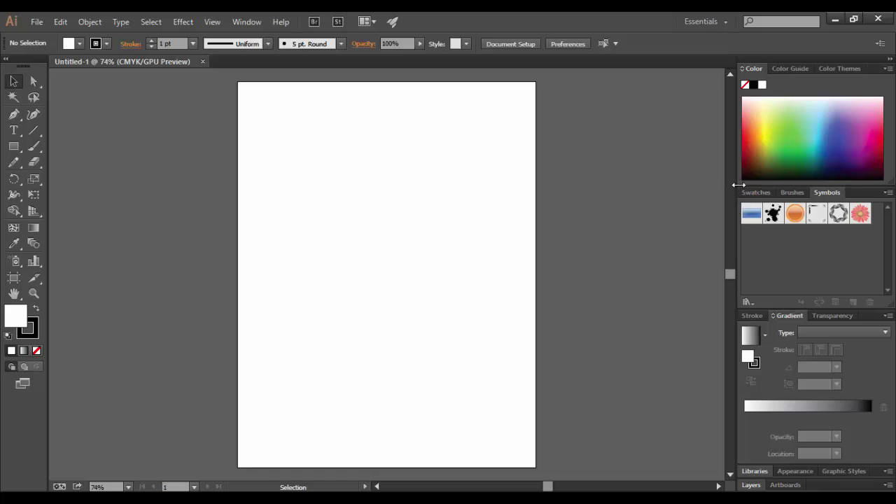
drag(735, 185, 577, 184)
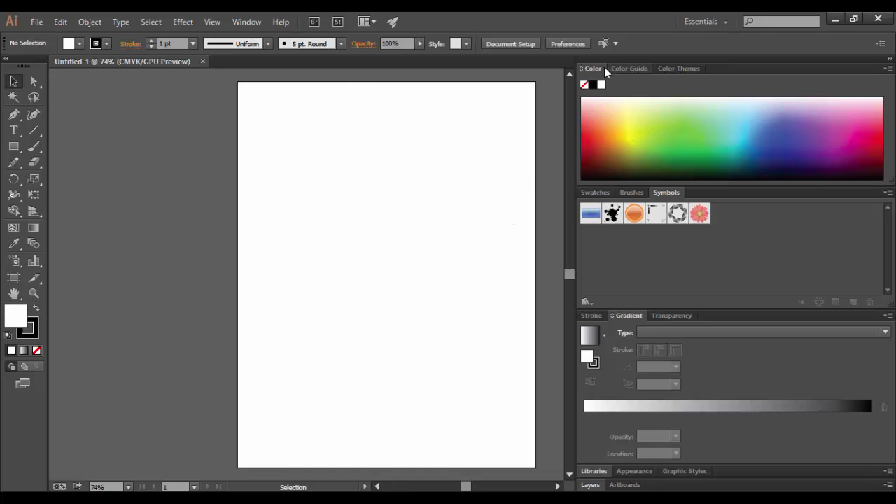
Float the Color Guide panel out of the dock, collapse and expand it, then close it
drag(635, 70, 235, 160)
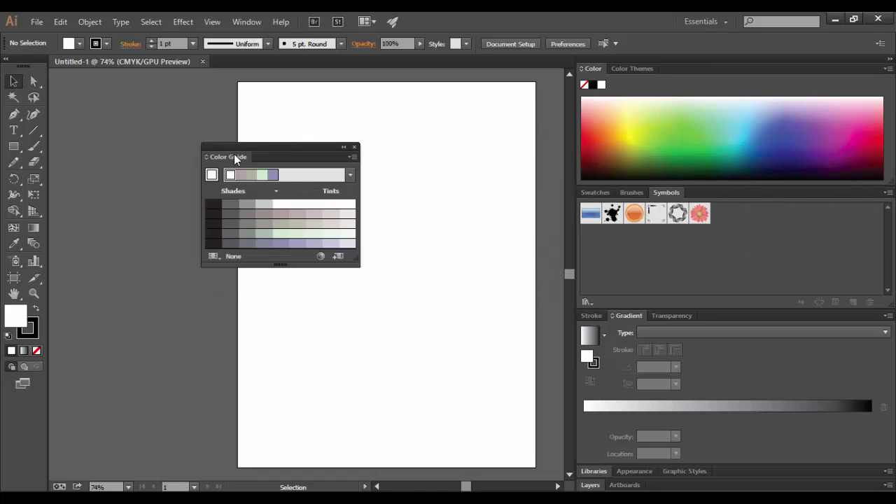
click(342, 148)
click(210, 149)
click(343, 147)
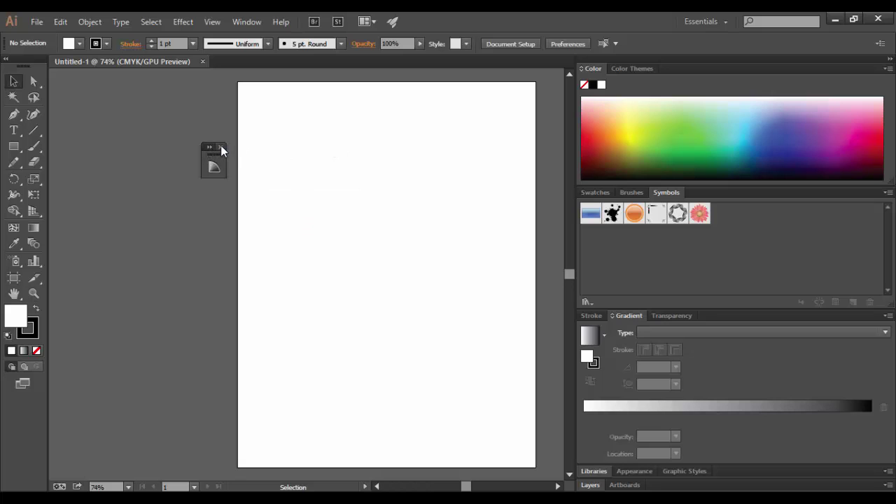
click(221, 149)
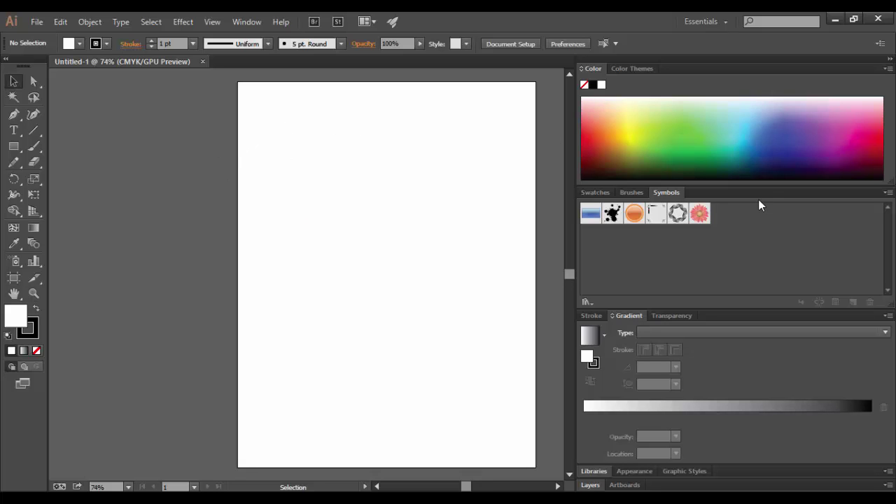
Move the Symbols panel into the top group beside Color Themes and bring Color to the front
mouse_move(665, 193)
mouse_down()
mouse_move(560, 234)
mouse_move(408, 235)
mouse_move(404, 194)
mouse_move(597, 102)
mouse_move(668, 100)
mouse_move(671, 72)
mouse_up()
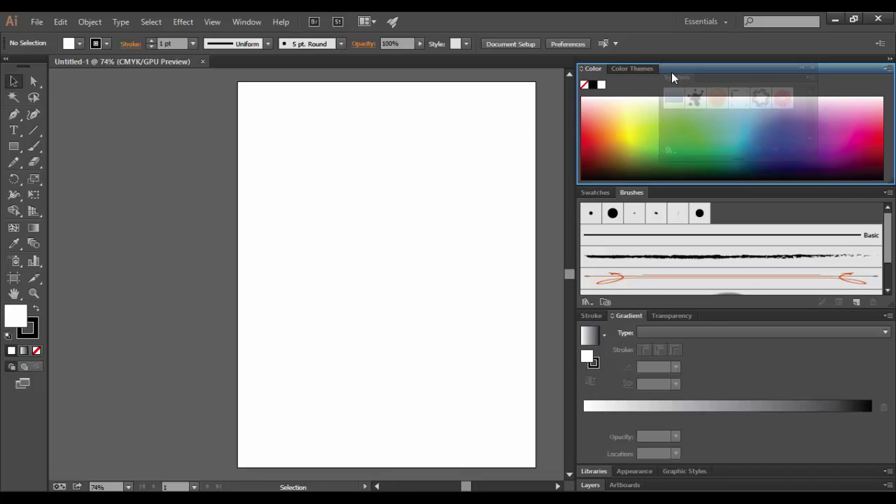
mouse_move(672, 72)
mouse_down()
mouse_move(593, 70)
mouse_move(677, 67)
mouse_move(665, 70)
mouse_up()
click(626, 69)
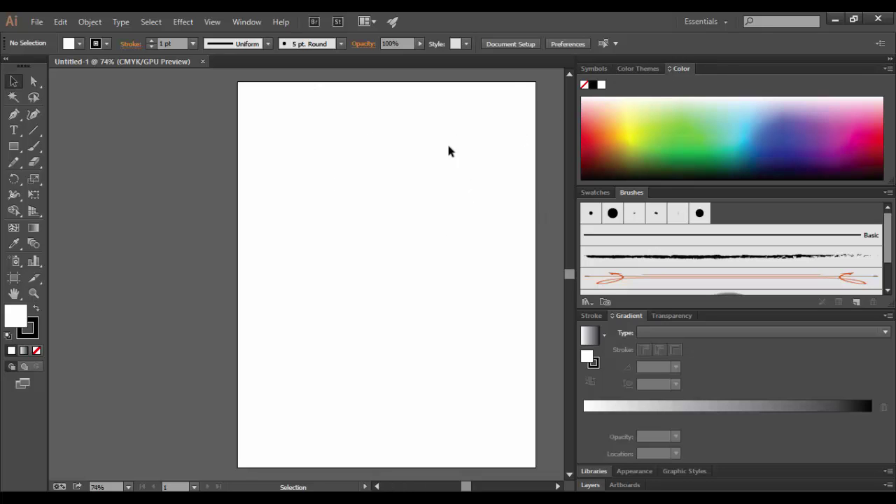
click(728, 23)
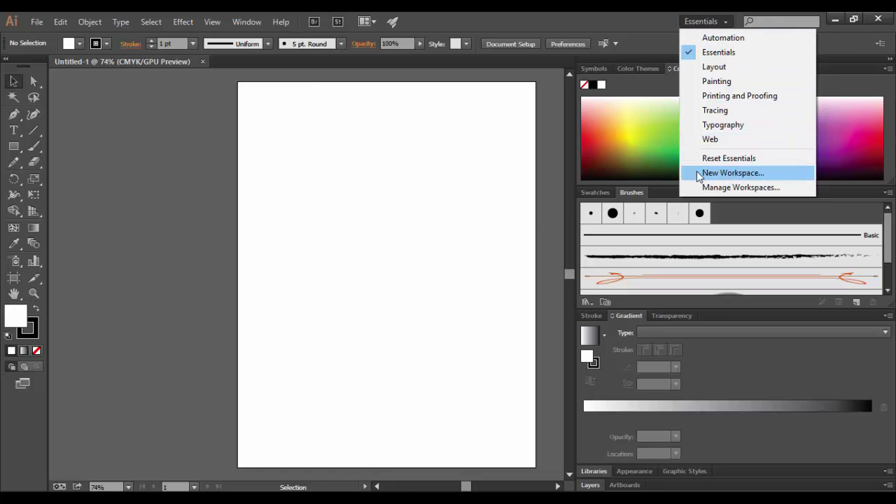
click(734, 175)
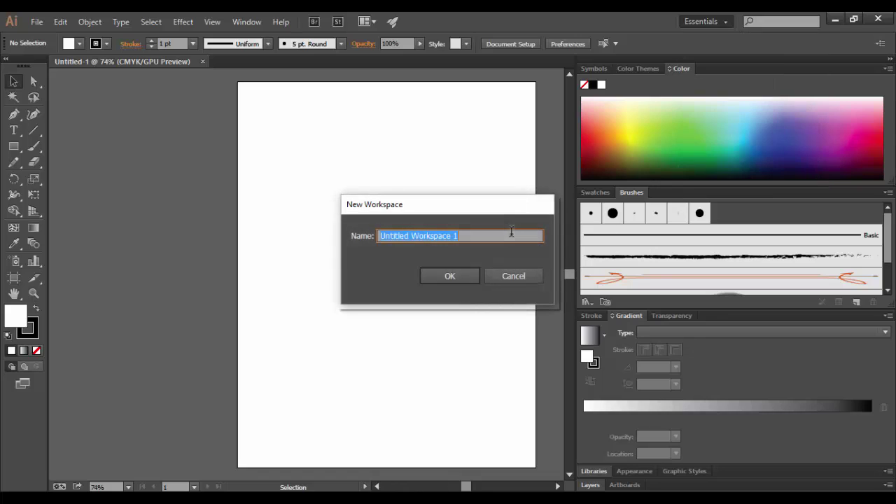
click(452, 235)
drag(452, 235, 336, 230)
text(My )
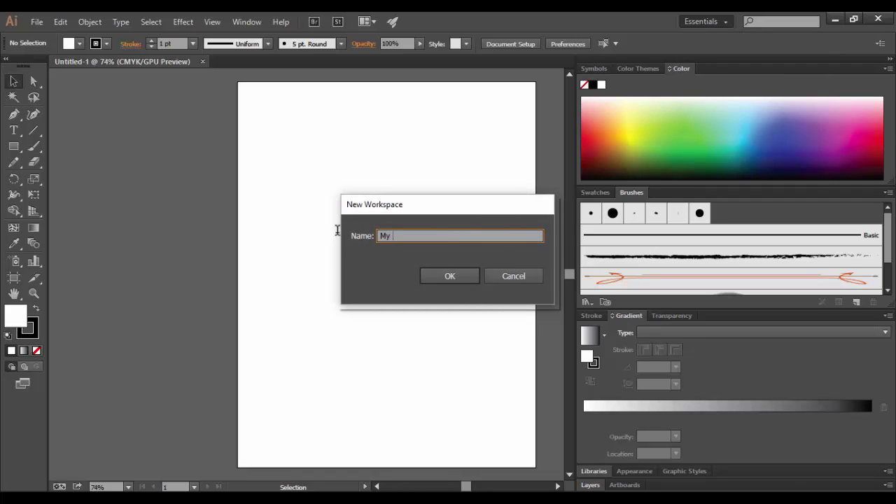
text(workspace)
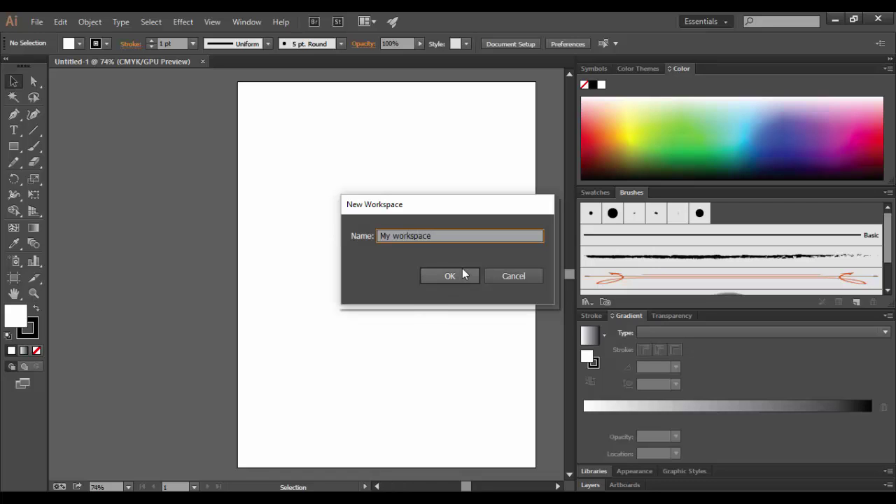
click(516, 277)
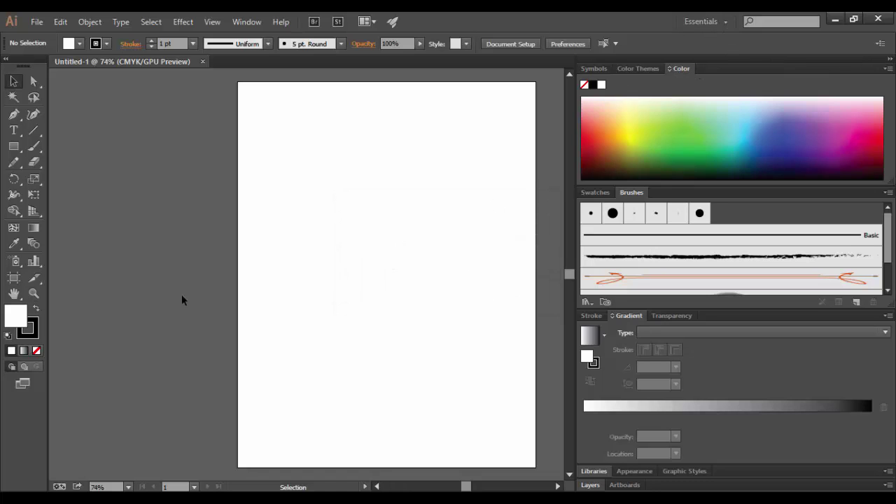
Reset the Essentials workspace to its defaults and collapse the Libraries panel
click(725, 25)
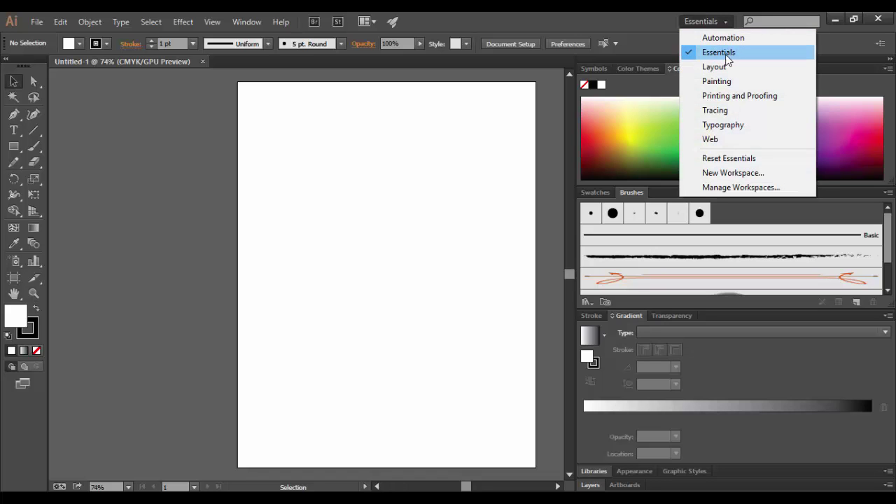
click(725, 160)
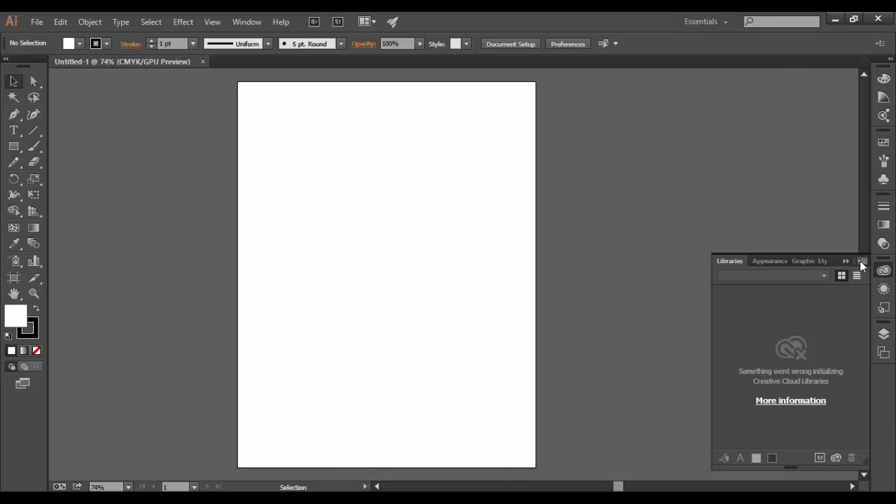
click(845, 261)
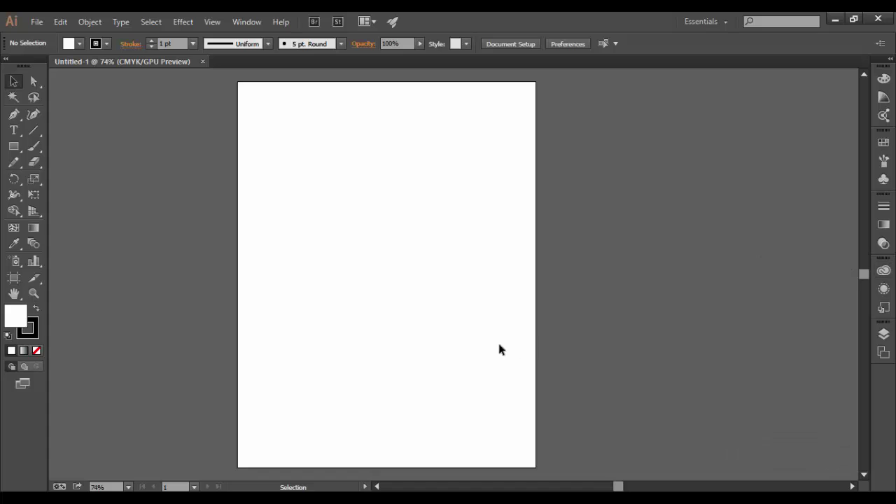